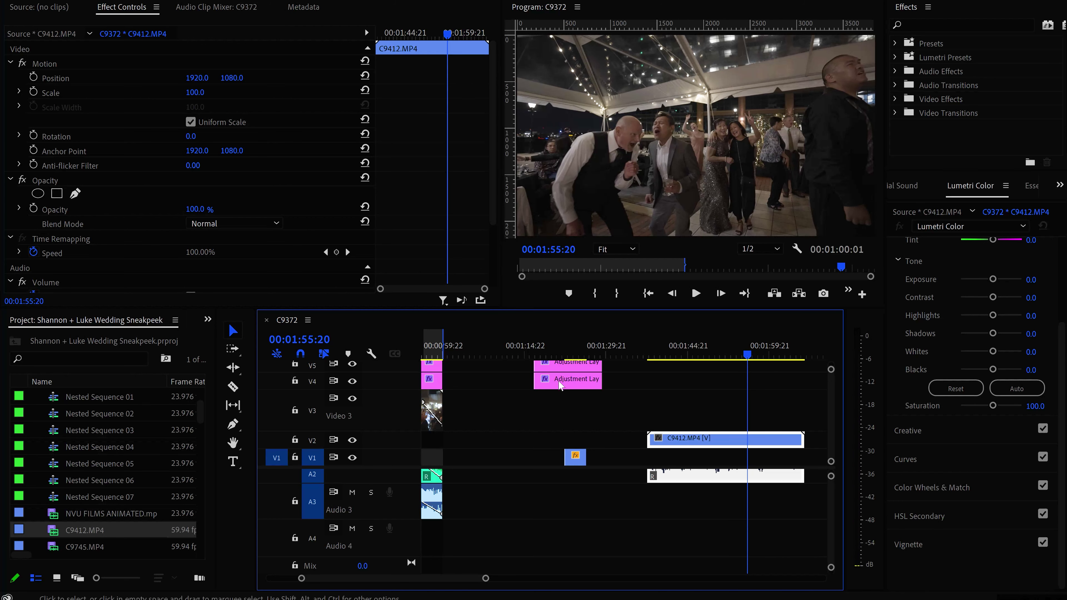
Step: Move the three stacked adjustment layers on V4 to V6 along the timeline so they sit over the C9412 clip
{"action": "scroll", "coordinate": [825, 411], "scroll_direction": "up", "scroll_amount": 2}
{"action": "left_click_drag", "start_coordinate": [637, 424], "coordinate": [765, 383]}
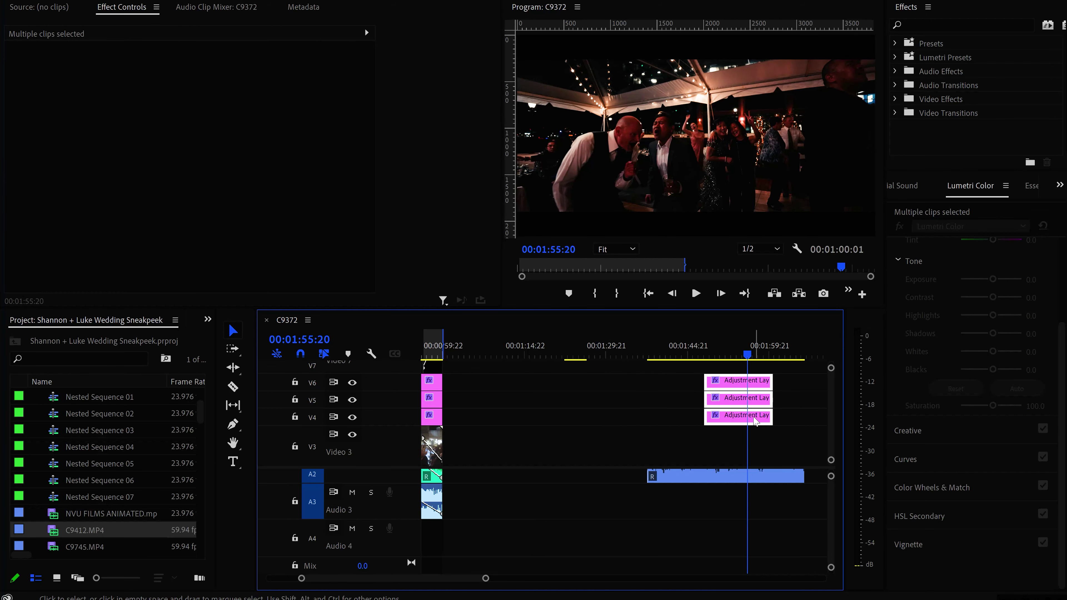
{"action": "scroll", "coordinate": [834, 437], "scroll_direction": "down", "scroll_amount": 2}
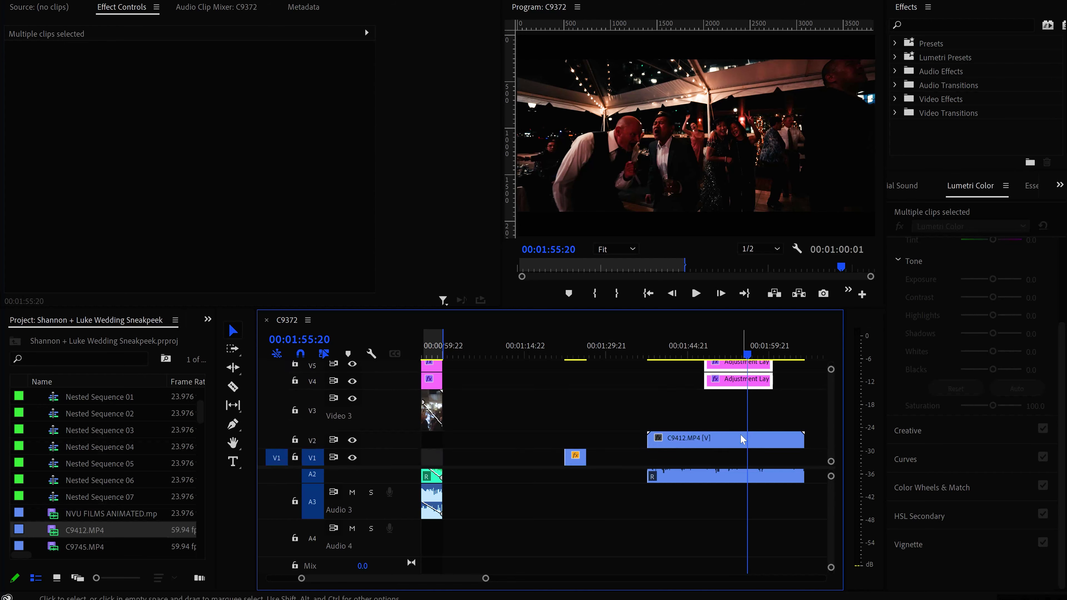
Step: Raise the C9412 clip's Lumetri exposure to 0.8 and play back the result
{"action": "left_click", "coordinate": [781, 439]}
{"action": "left_click_drag", "start_coordinate": [992, 280], "coordinate": [997, 279]}
{"action": "left_click", "coordinate": [732, 351]}
{"action": "left_click", "coordinate": [696, 294]}
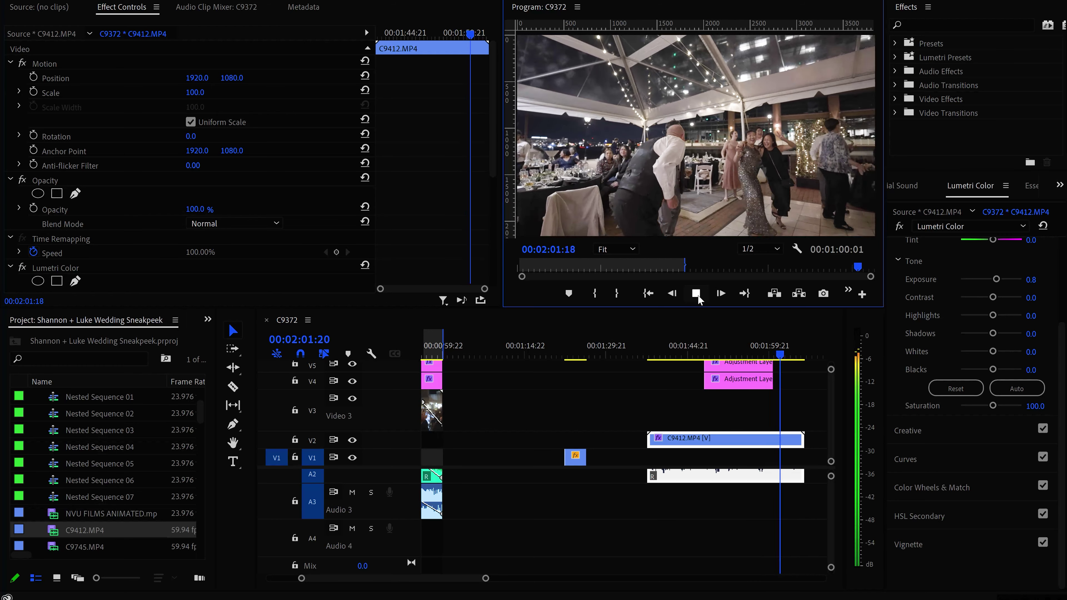
{"action": "left_click", "coordinate": [713, 351]}
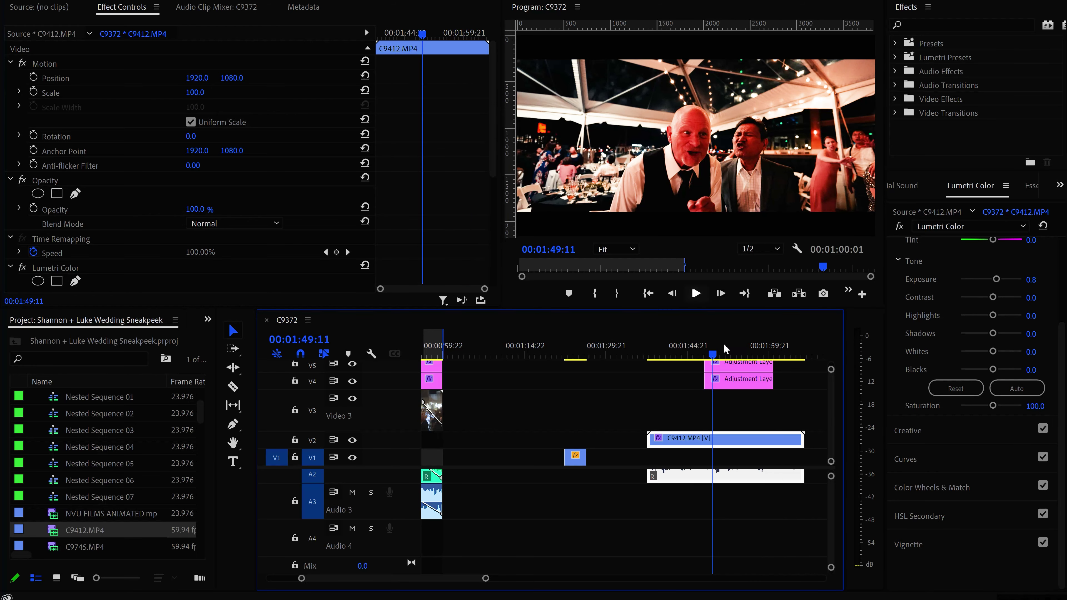
Step: Extend the start of all three stacked adjustment layers back to the beginning of the C9412 clip
{"action": "scroll", "coordinate": [834, 393], "scroll_direction": "up", "scroll_amount": 3}
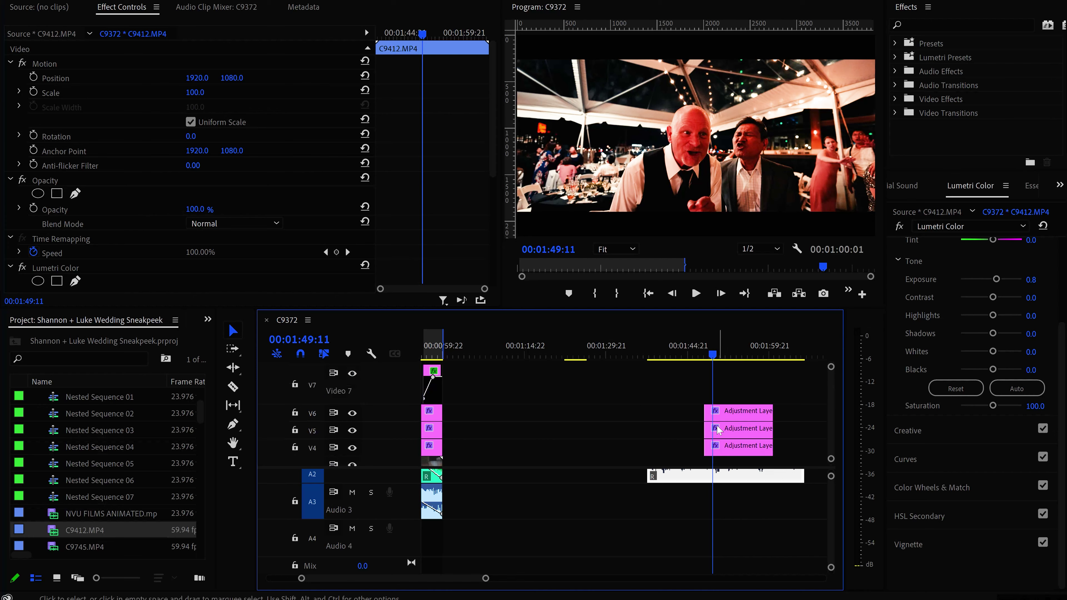
{"action": "left_click_drag", "start_coordinate": [699, 398], "coordinate": [774, 457]}
{"action": "left_click_drag", "start_coordinate": [705, 428], "coordinate": [647, 426]}
{"action": "left_click", "coordinate": [661, 353]}
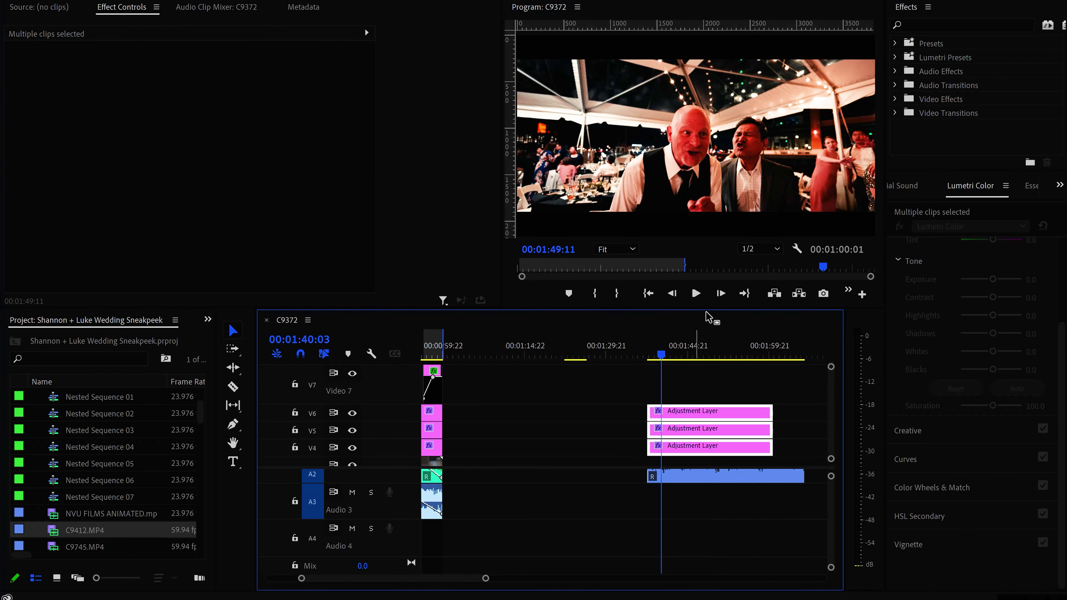
Step: Play the opening of the C9412 clip and trim its start to 00:01:44:03
{"action": "left_click", "coordinate": [699, 296]}
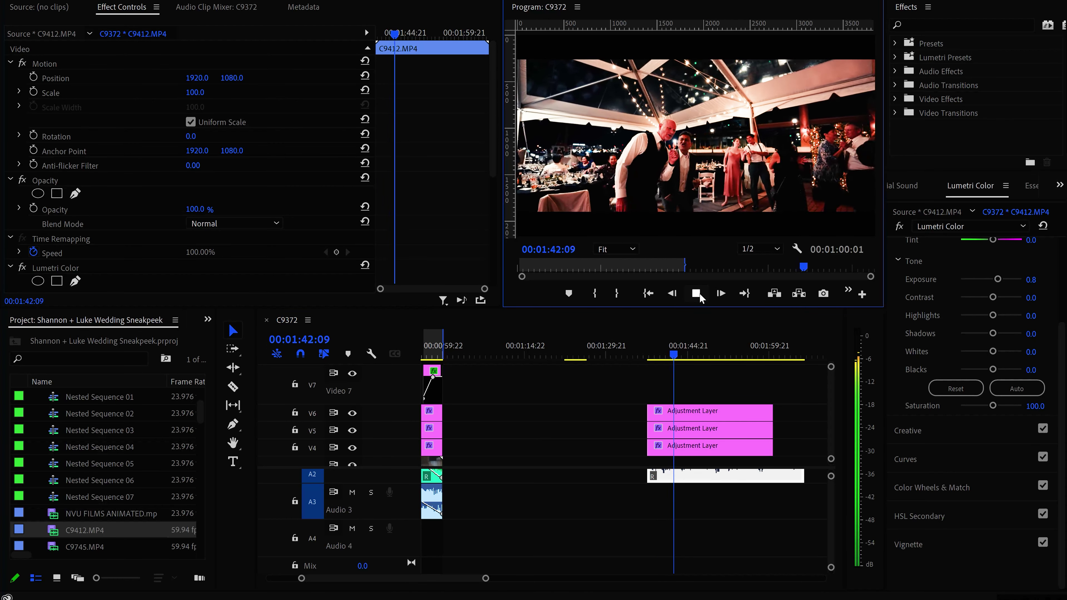
{"action": "left_click", "coordinate": [698, 295]}
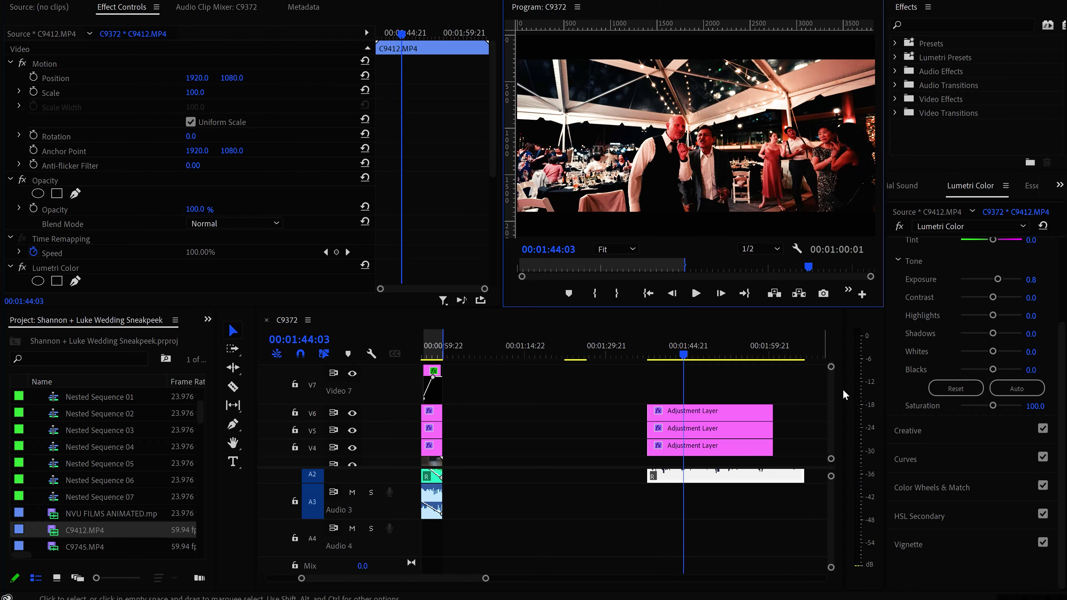
{"action": "scroll", "coordinate": [797, 407], "scroll_direction": "down", "scroll_amount": 3}
{"action": "left_click_drag", "start_coordinate": [649, 438], "coordinate": [683, 438]}
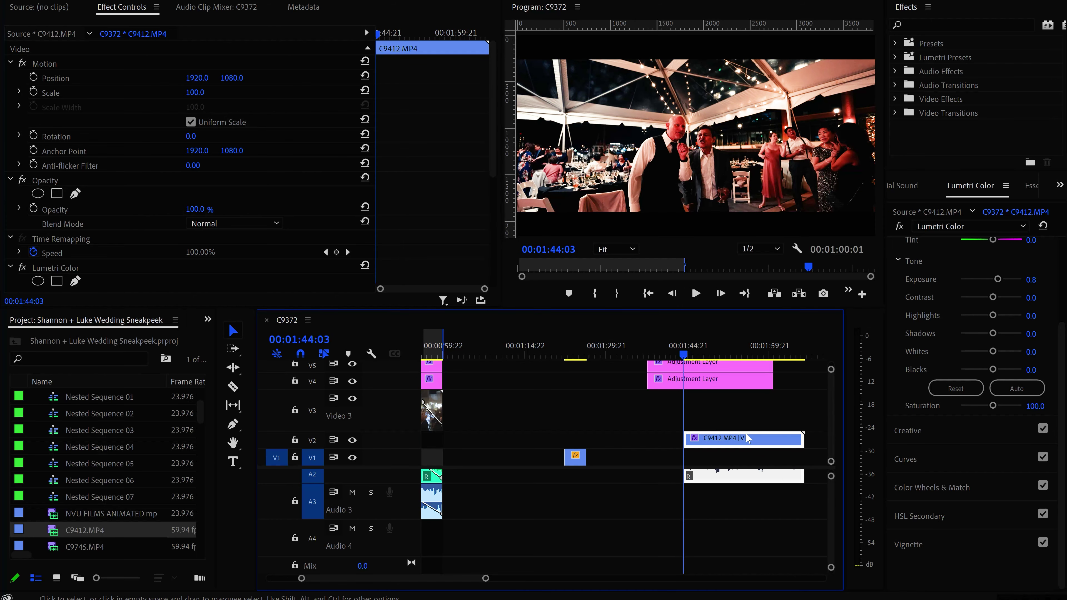
Step: Ripple delete the audio portion of the C9412 clip, keeping its video
{"action": "right_click", "coordinate": [713, 465]}
{"action": "key", "text": "Escape"}
{"action": "right_click", "coordinate": [753, 476]}
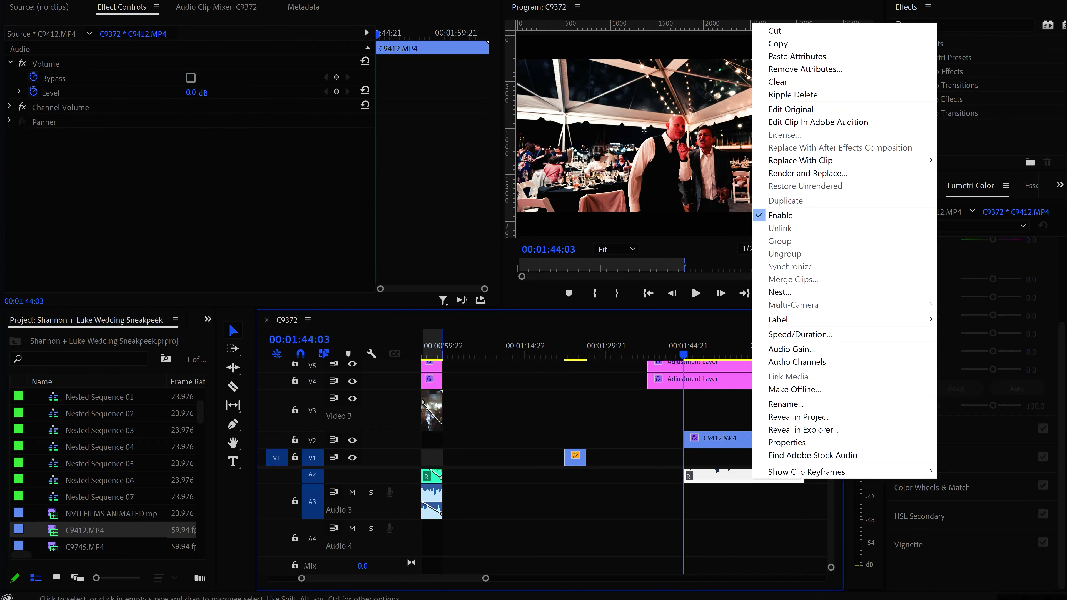
{"action": "left_click", "coordinate": [786, 95]}
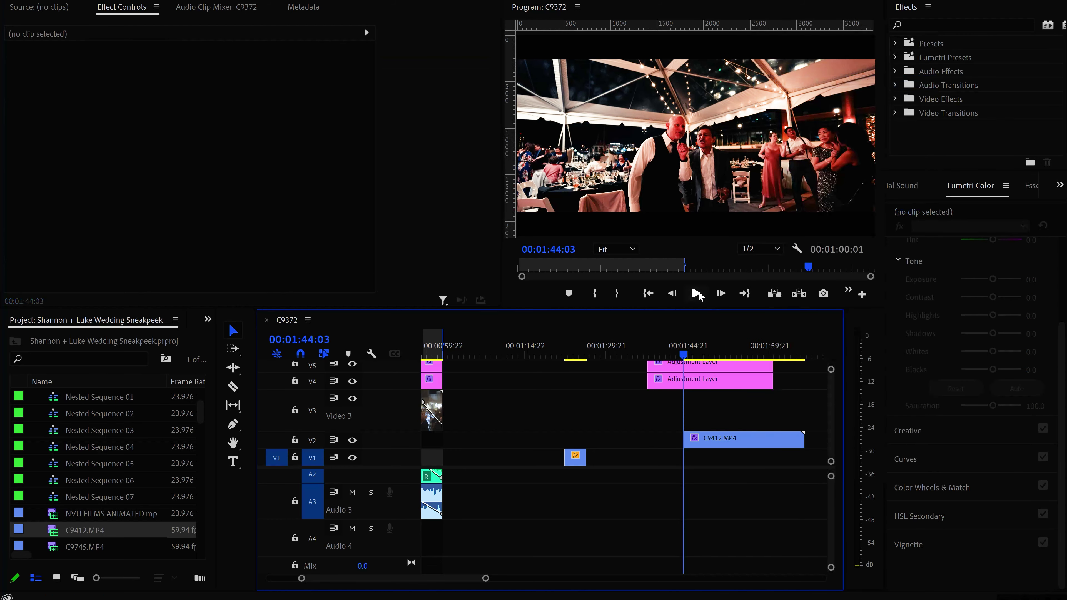
Step: Play the C9412 clip, split it at about 00:01:50:02, and place the playhead in the first segment at 00:01:45:15
{"action": "left_click", "coordinate": [698, 294]}
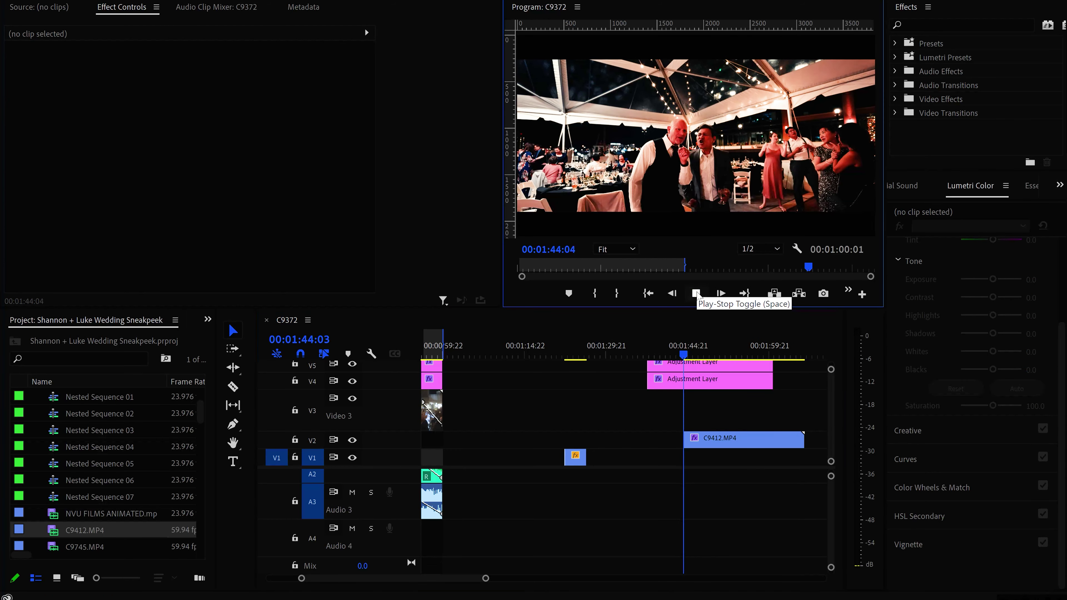
{"action": "left_click", "coordinate": [697, 293]}
{"action": "left_click", "coordinate": [702, 440]}
{"action": "key", "text": "ctrl+k"}
{"action": "left_click", "coordinate": [692, 357]}
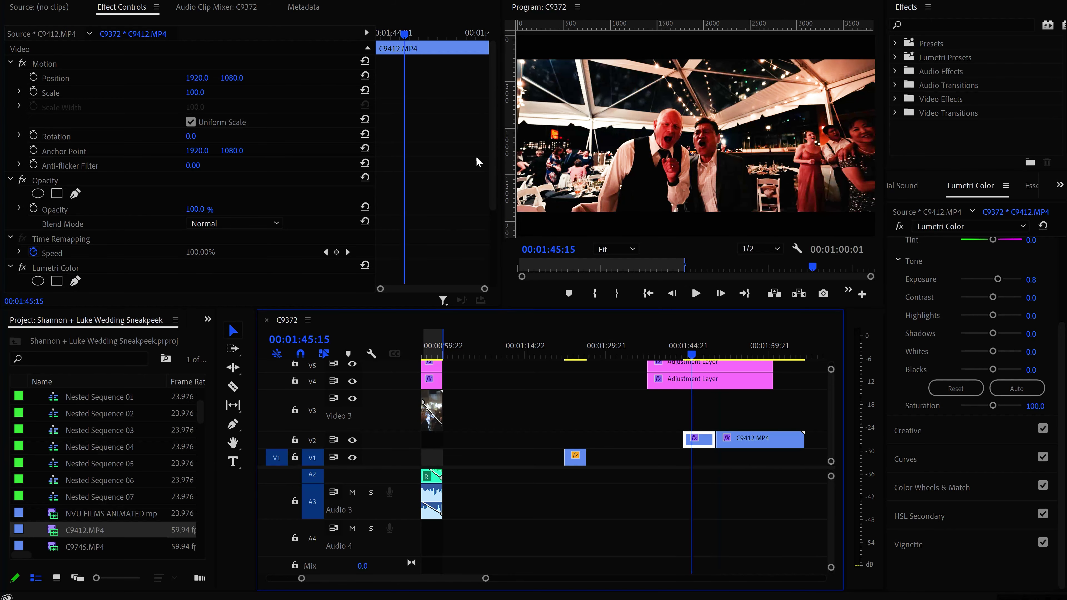
Step: Find Warp Stabilizer in the effects, apply it to the first C9412 segment, and set its smoothness to 3%
{"action": "left_click_drag", "start_coordinate": [491, 153], "coordinate": [491, 214]}
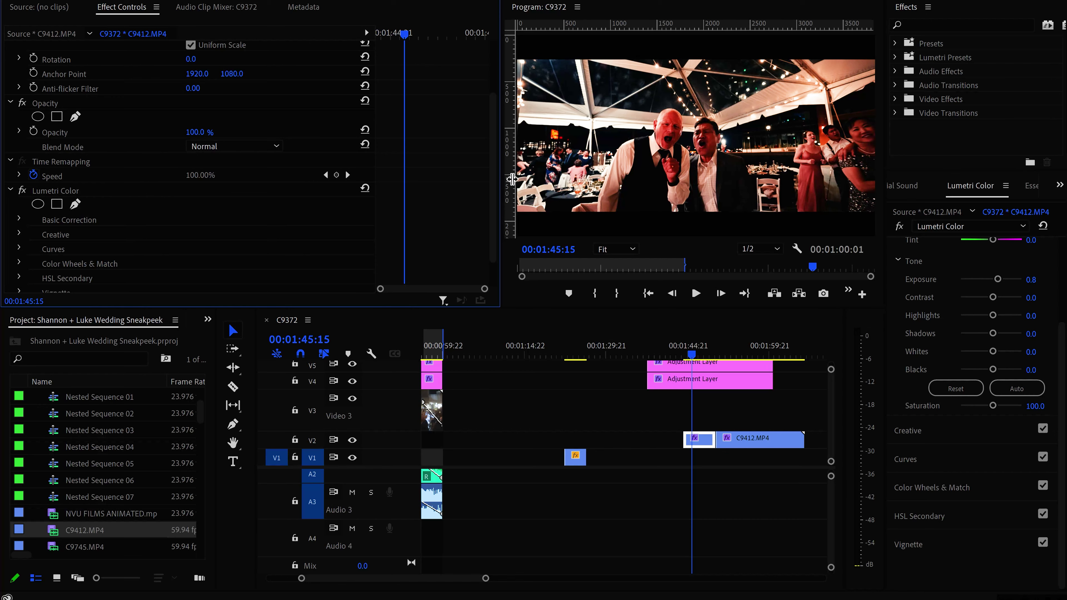
{"action": "left_click_drag", "start_coordinate": [495, 170], "coordinate": [484, 224]}
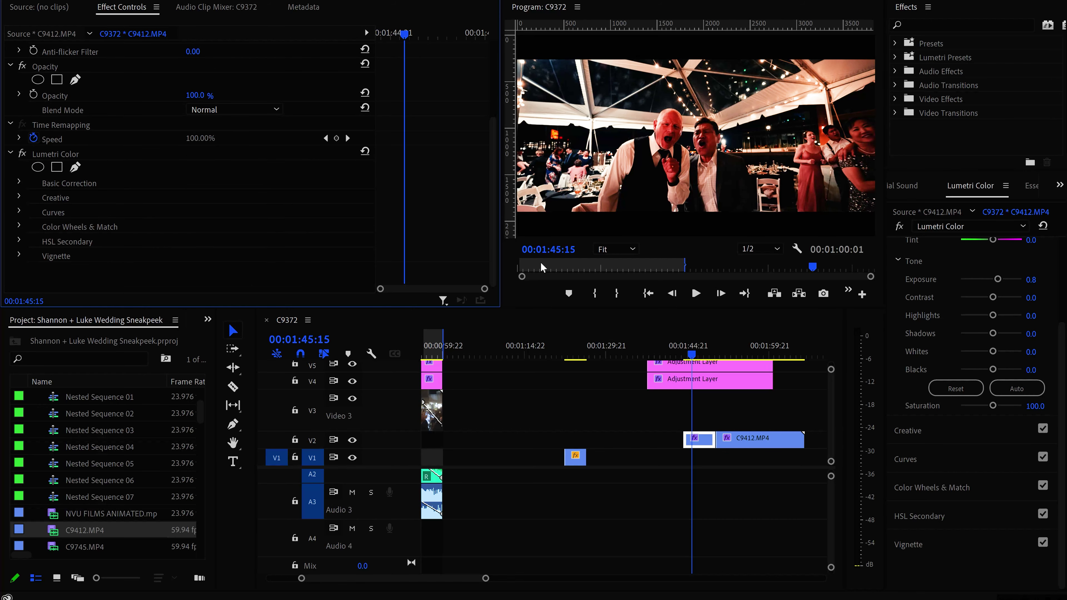
{"action": "left_click_drag", "start_coordinate": [494, 191], "coordinate": [488, 162]}
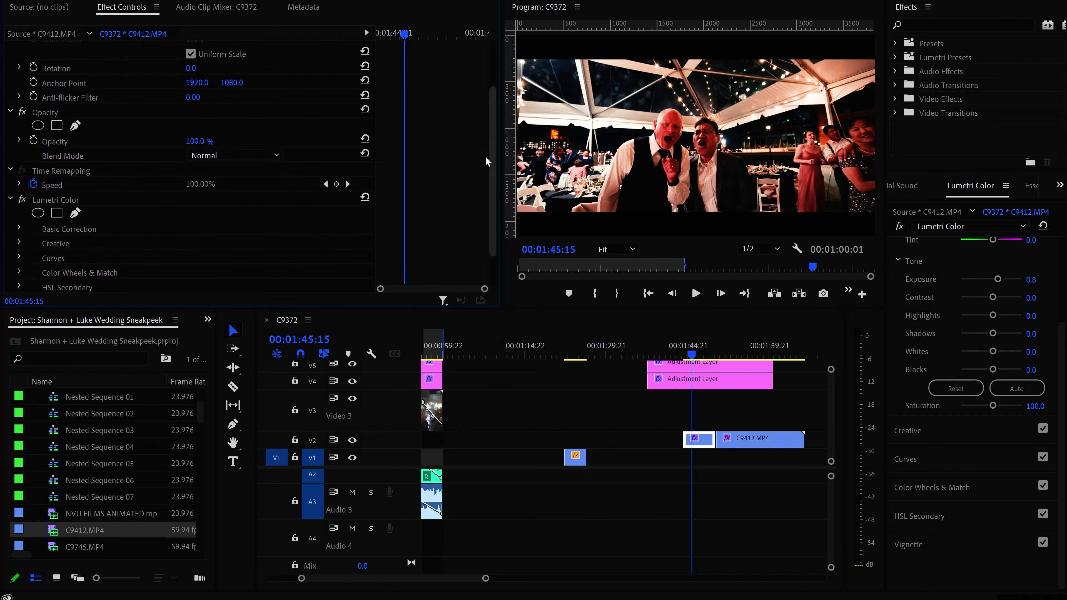
{"action": "left_click", "coordinate": [939, 25]}
{"action": "type", "text": "warp"}
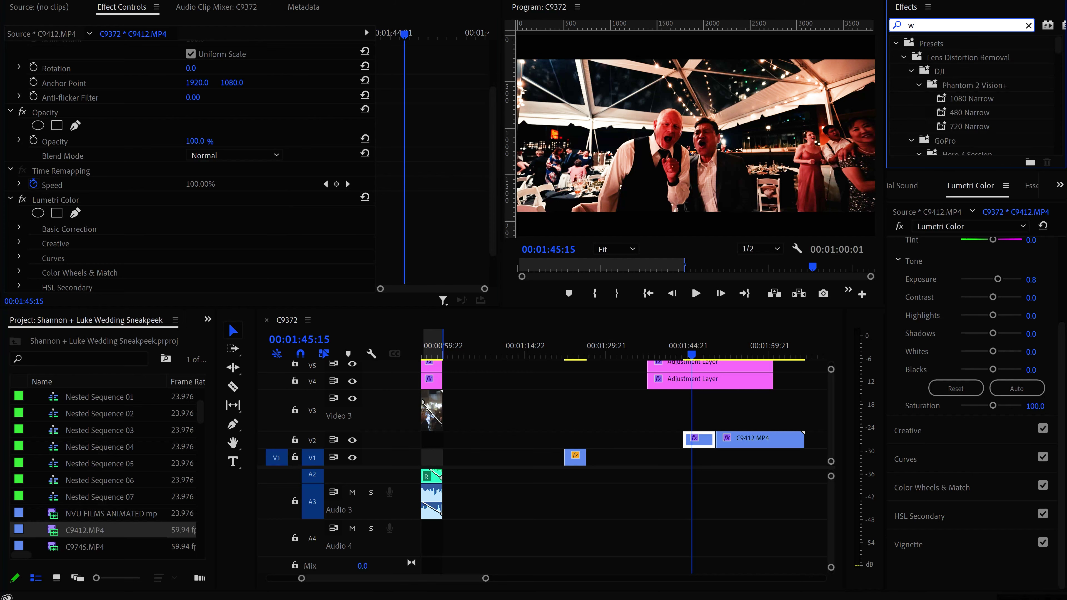
{"action": "left_click", "coordinate": [973, 127]}
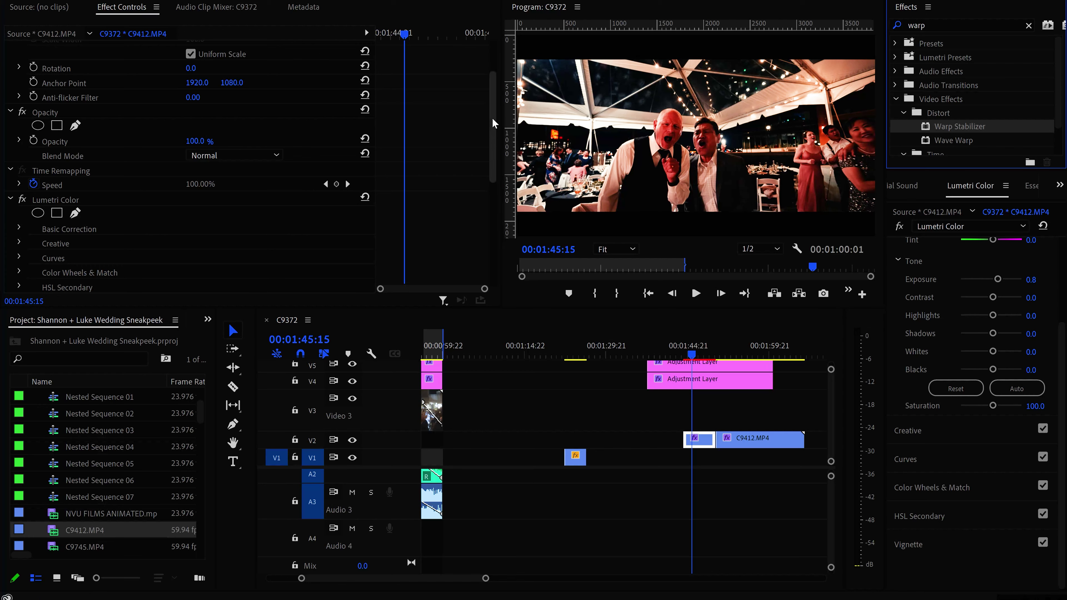
{"action": "left_click_drag", "start_coordinate": [494, 123], "coordinate": [345, 216]}
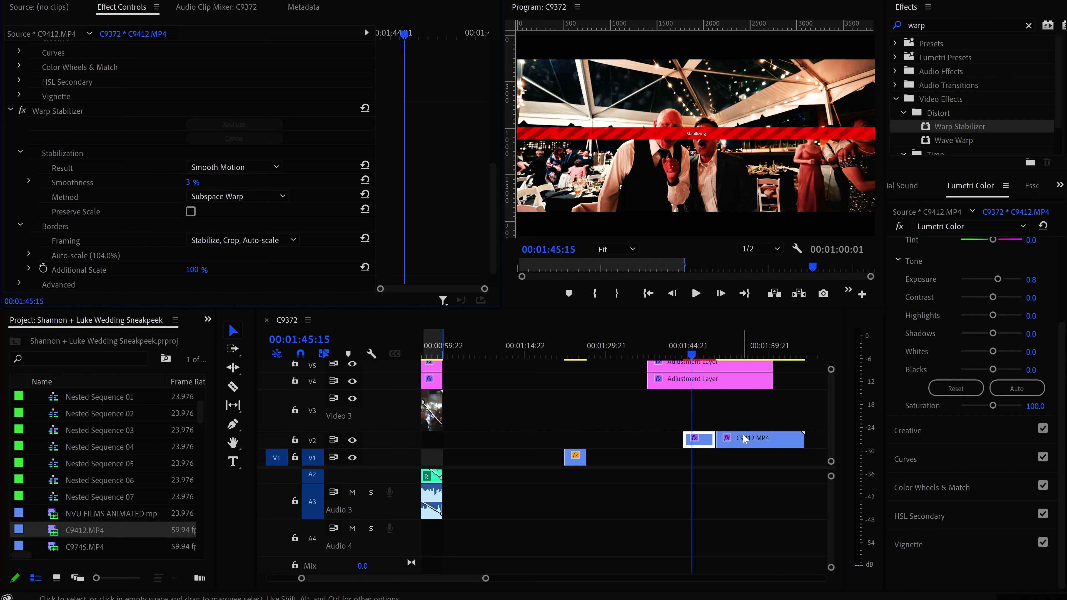
Step: Move the second C9412 segment about 5 seconds later on the timeline and play back the stabilized first segment
{"action": "left_click_drag", "start_coordinate": [744, 445], "coordinate": [774, 445]}
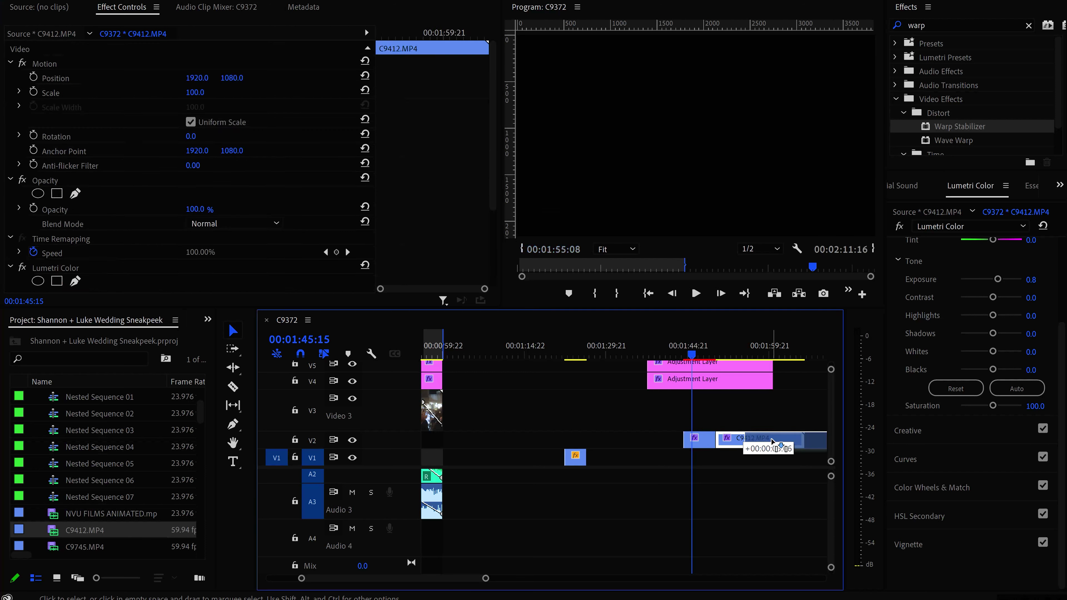
{"action": "left_click", "coordinate": [684, 355]}
{"action": "left_click", "coordinate": [694, 299]}
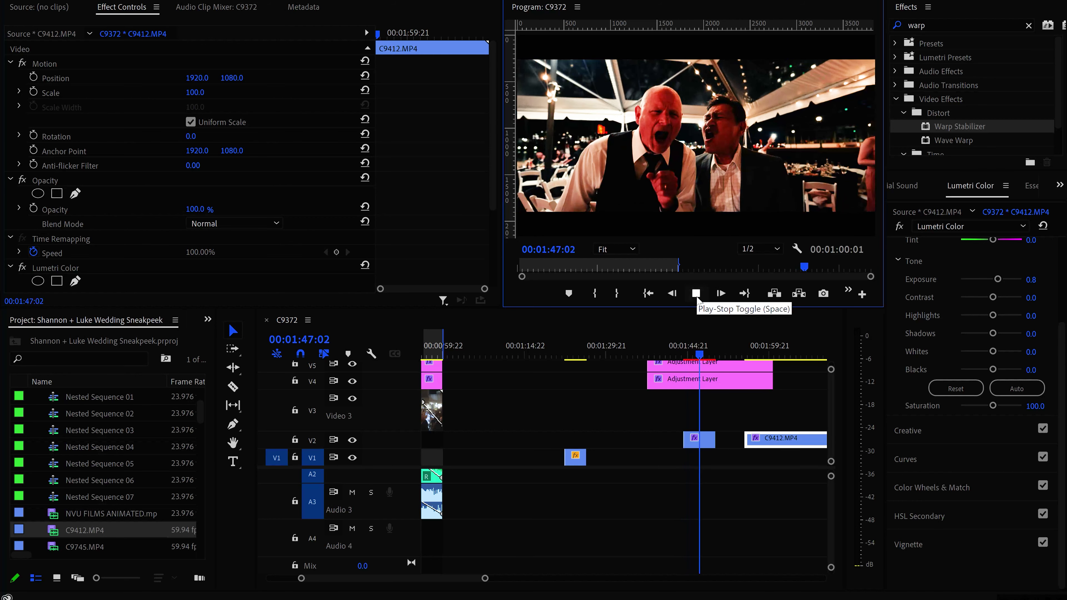
Step: Mark the range from 00:01:44:05 to 00:01:50:02 and render its effects in to out, playing back the result
{"action": "left_click_drag", "start_coordinate": [696, 354], "coordinate": [685, 354]}
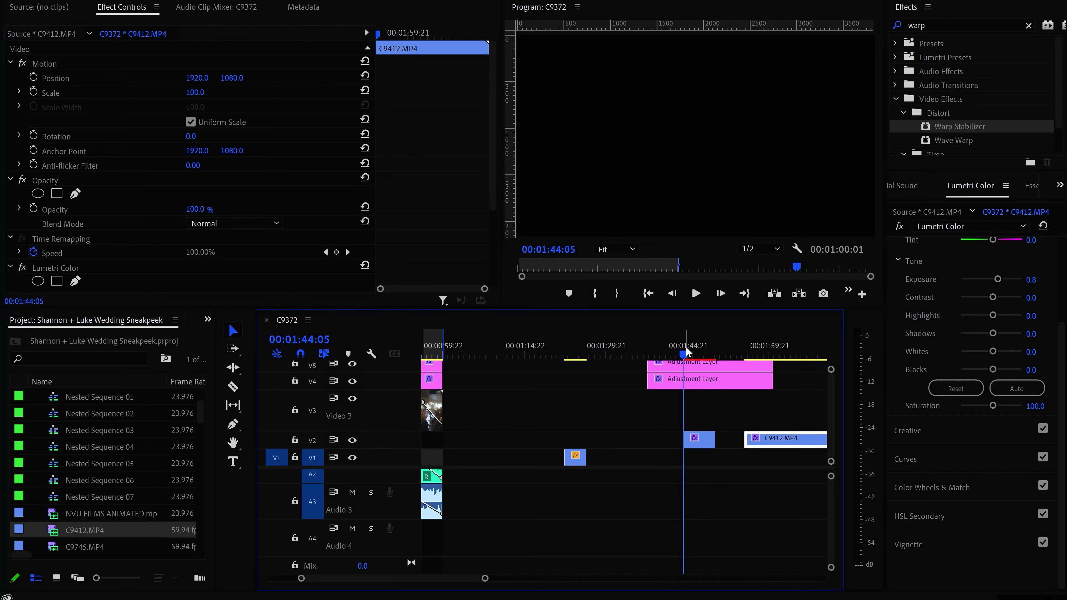
{"action": "key", "text": "i"}
{"action": "left_click_drag", "start_coordinate": [708, 353], "coordinate": [717, 356]}
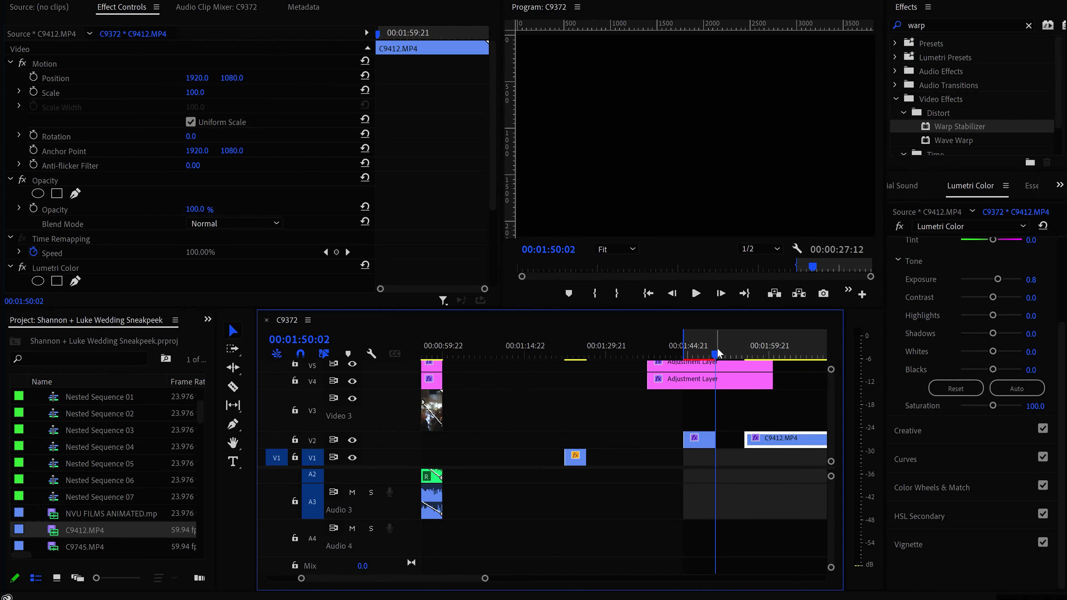
{"action": "key", "text": "o"}
{"action": "left_click", "coordinate": [109, 0]}
{"action": "mouse_move", "coordinate": [69, 0]}
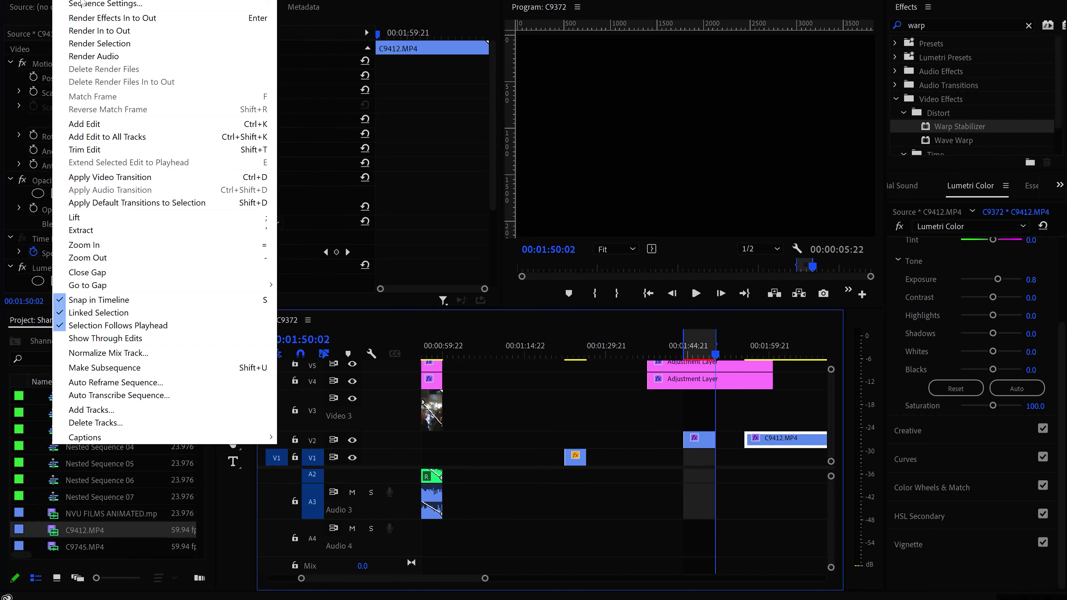
{"action": "left_click", "coordinate": [87, 19]}
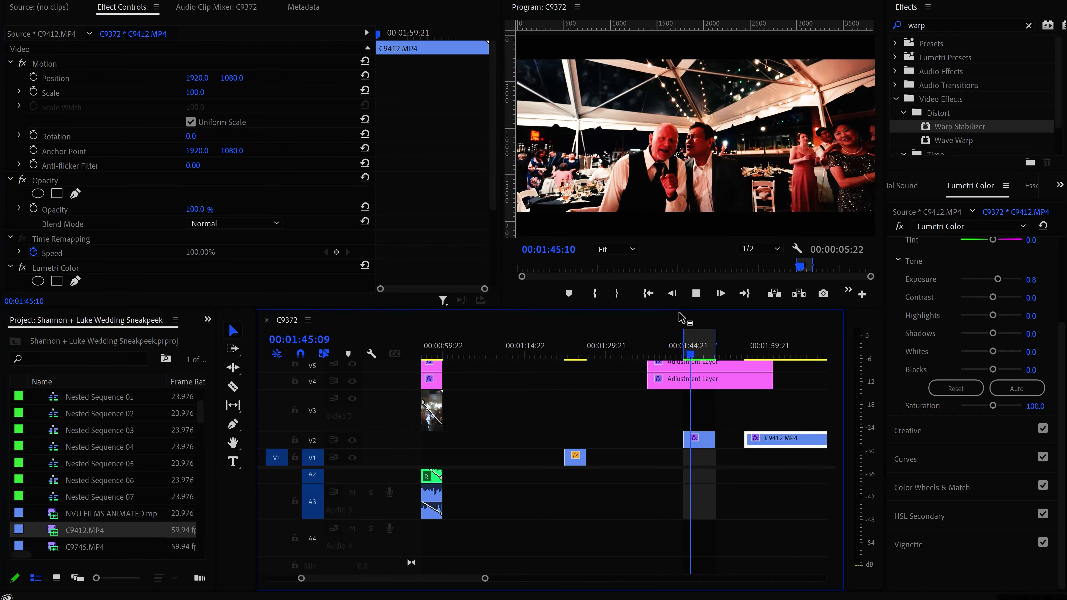
{"action": "left_click", "coordinate": [698, 294]}
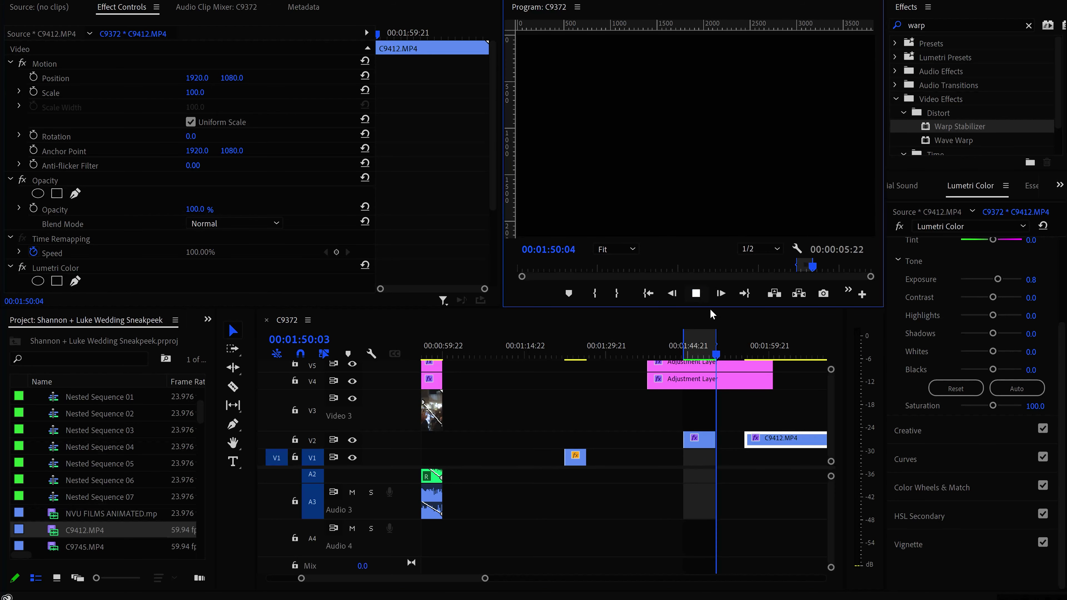
Step: Trim the start of the second C9412 segment to the shot at 00:01:56:17 and place it just after the first segment
{"action": "left_click", "coordinate": [752, 348]}
{"action": "left_click_drag", "start_coordinate": [781, 444], "coordinate": [752, 443]}
{"action": "left_click", "coordinate": [729, 354]}
{"action": "left_click_drag", "start_coordinate": [729, 355], "coordinate": [755, 355]}
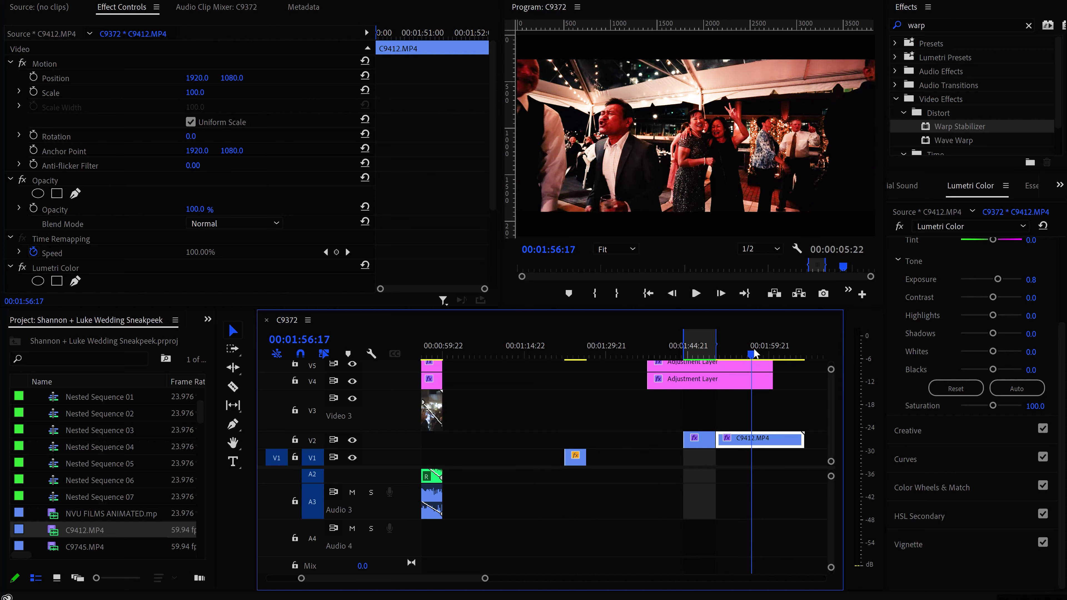
{"action": "left_click_drag", "start_coordinate": [724, 441], "coordinate": [755, 442]}
{"action": "left_click_drag", "start_coordinate": [749, 355], "coordinate": [729, 353]}
Step: Play the second C9412 segment and trim its end to 00:01:55:18
{"action": "left_click", "coordinate": [697, 297]}
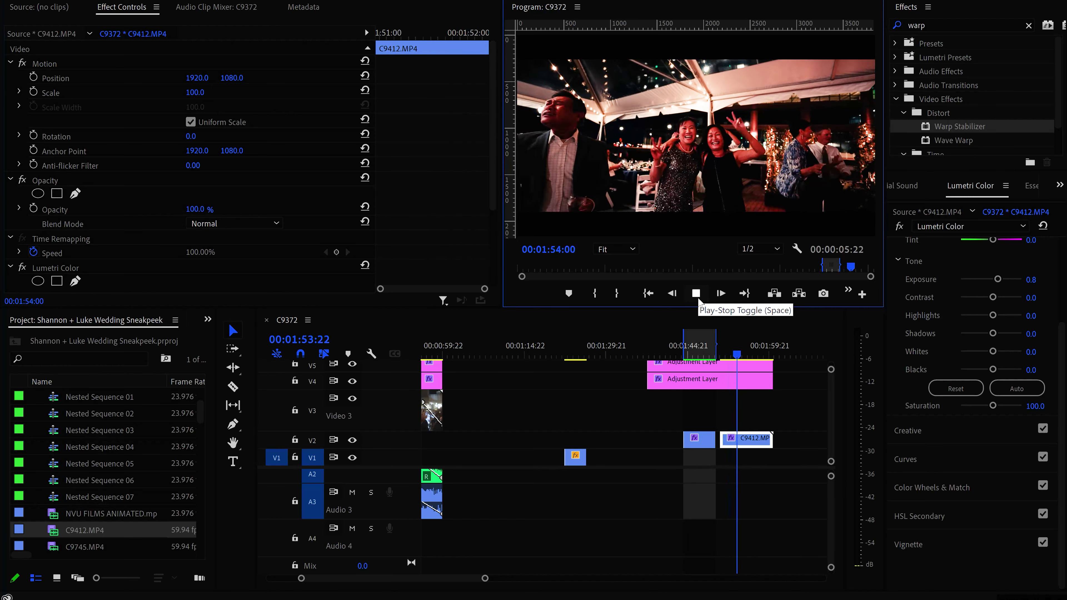
{"action": "key", "text": "space"}
{"action": "left_click_drag", "start_coordinate": [773, 437], "coordinate": [744, 436]}
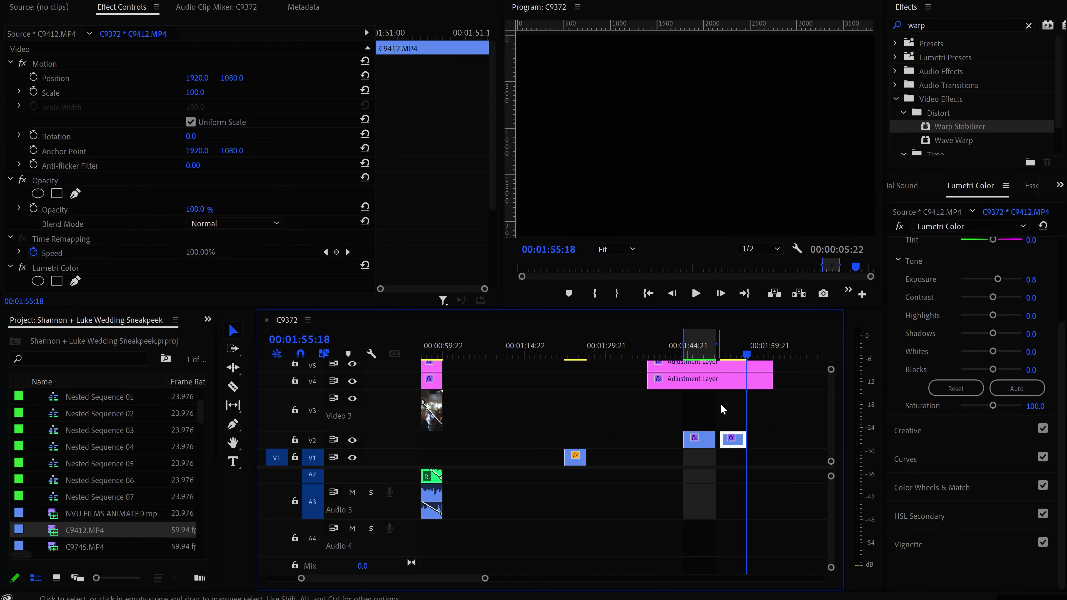
{"action": "left_click", "coordinate": [733, 346]}
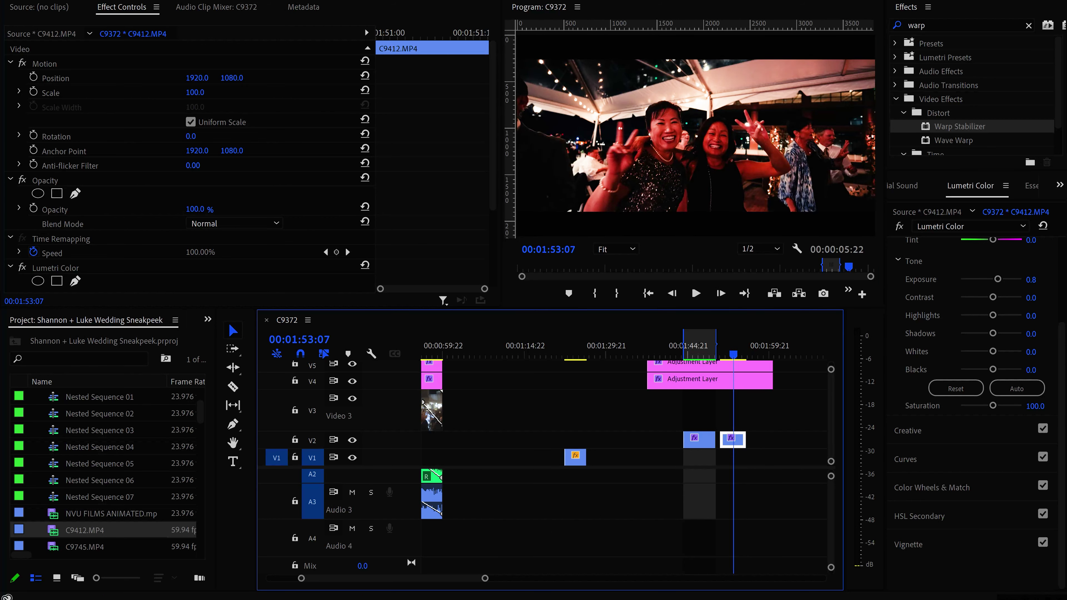
Step: Switch to File Explorer and add C9409 from the 02 Sony a7SIII folder to the Video 3 track above the C9412 segments
{"action": "key", "text": "alt+Tab"}
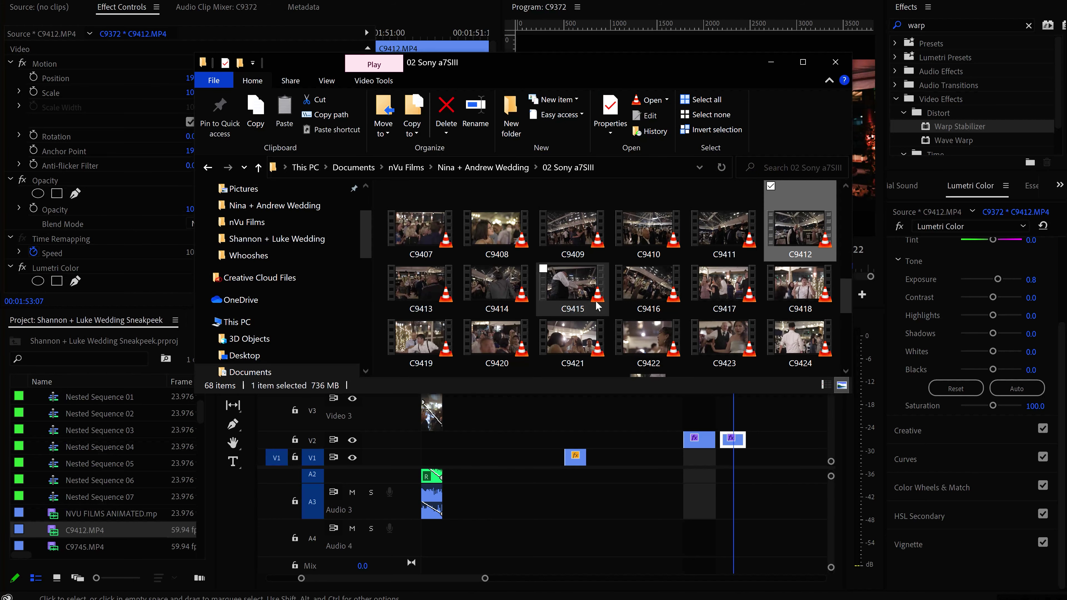
{"action": "scroll", "coordinate": [598, 306], "scroll_direction": "up", "scroll_amount": 1}
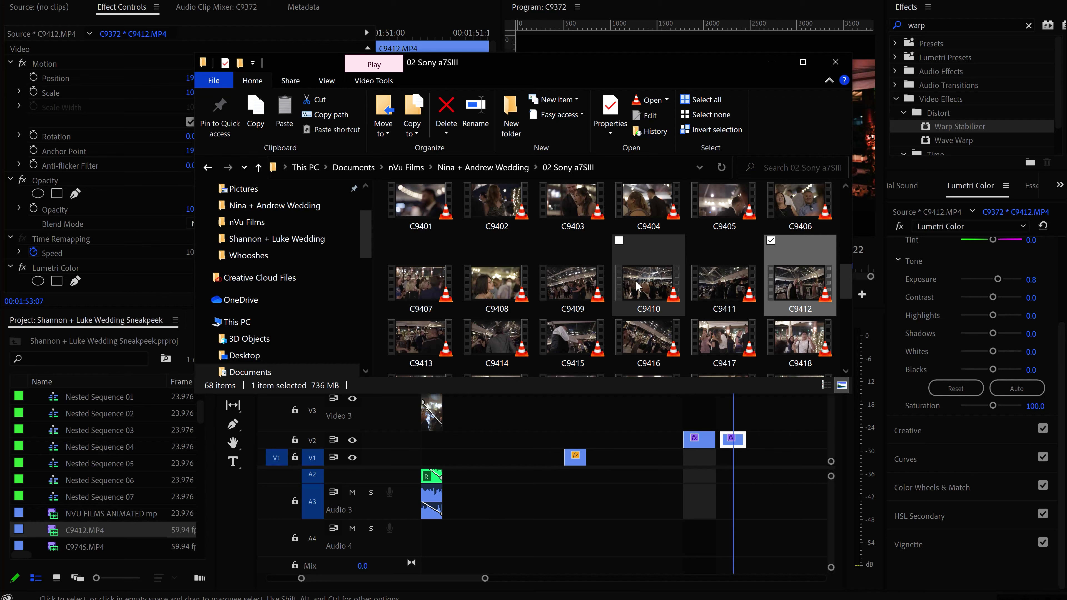
{"action": "left_click", "coordinate": [583, 295]}
{"action": "left_click_drag", "start_coordinate": [574, 291], "coordinate": [714, 421]}
Step: Clear both C9412 segments from the V2 track
{"action": "left_click_drag", "start_coordinate": [769, 454], "coordinate": [675, 430]}
{"action": "right_click", "coordinate": [731, 440]}
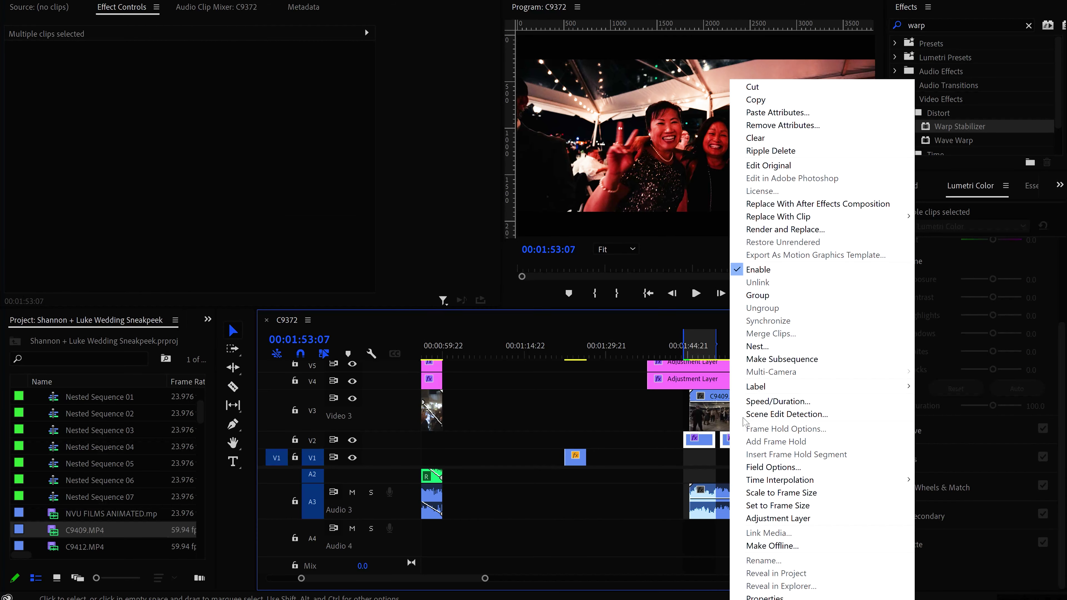
{"action": "left_click", "coordinate": [766, 139]}
Step: Clear only the audio of the C9409 clip from the Audio 3 track, keeping its video
{"action": "left_click", "coordinate": [700, 351]}
{"action": "left_click", "coordinate": [717, 512]}
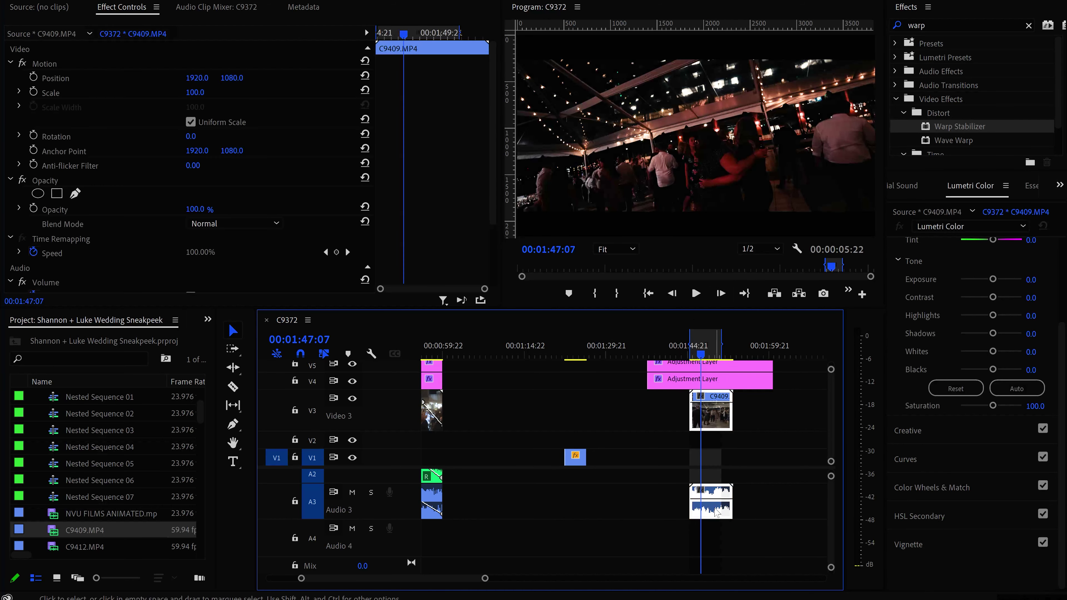
{"action": "right_click", "coordinate": [716, 512]}
{"action": "left_click", "coordinate": [707, 509], "text": "alt"}
{"action": "right_click", "coordinate": [707, 510]}
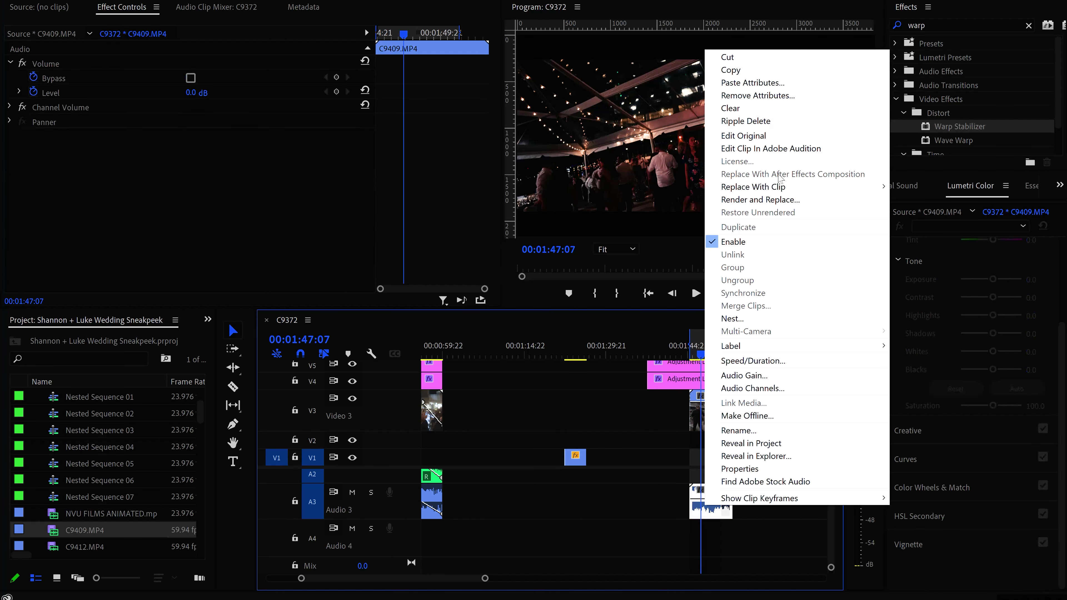
{"action": "left_click", "coordinate": [731, 108]}
Step: Raise the exposure of the C9409 video clip to 0.8 in Lumetri Color and play it back
{"action": "left_click", "coordinate": [703, 355]}
{"action": "mouse_move", "coordinate": [707, 354]}
{"action": "left_mouse_down"}
{"action": "mouse_move", "coordinate": [725, 338]}
{"action": "mouse_move", "coordinate": [705, 350]}
{"action": "left_mouse_up"}
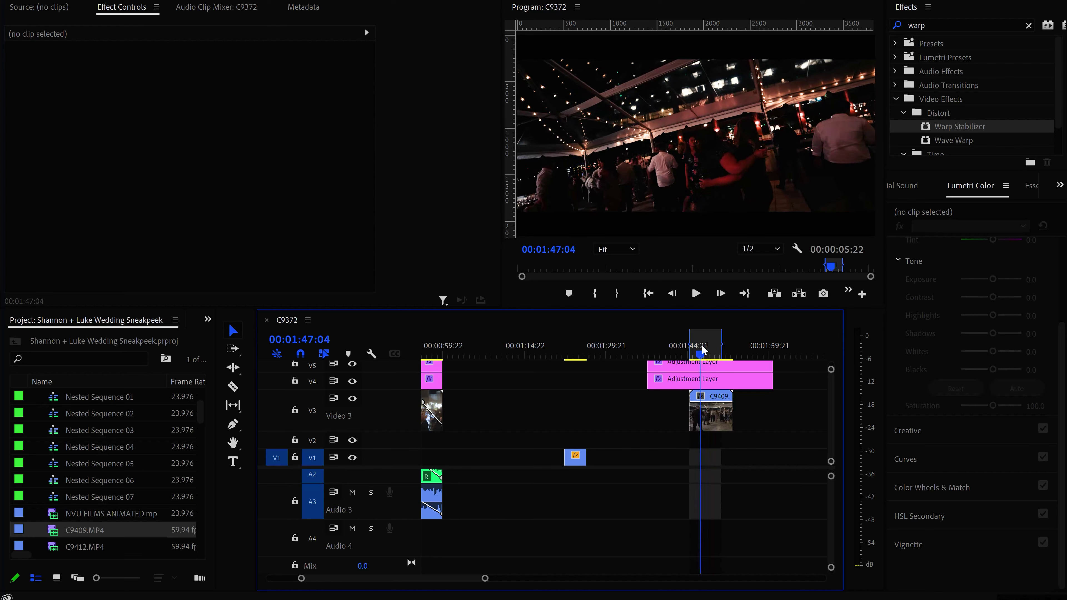
{"action": "left_click", "coordinate": [703, 412]}
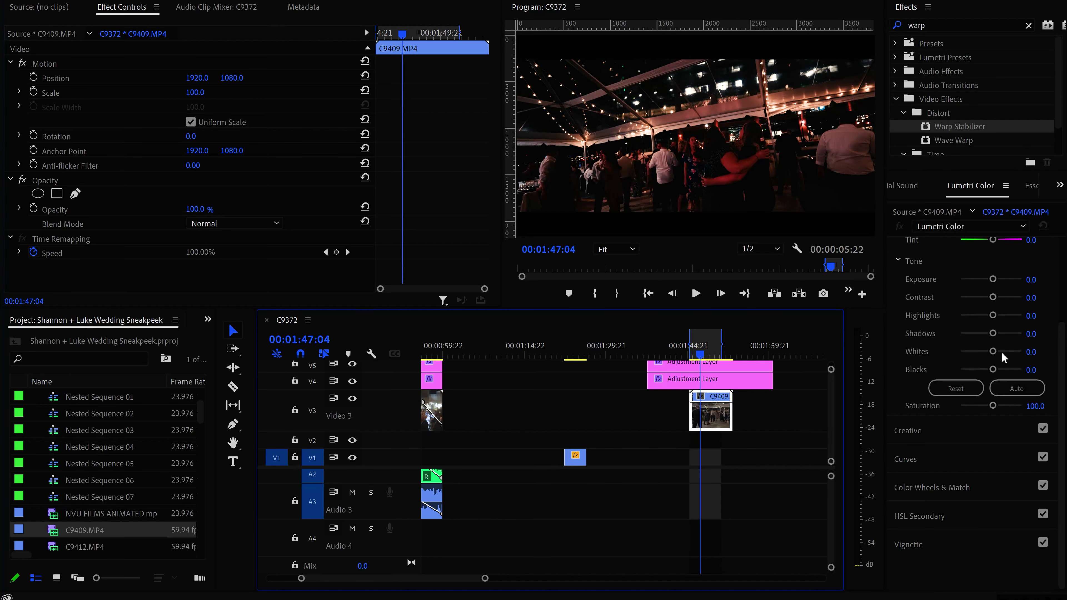
{"action": "mouse_move", "coordinate": [994, 297]}
{"action": "left_mouse_down"}
{"action": "mouse_move", "coordinate": [1006, 297]}
{"action": "mouse_move", "coordinate": [981, 297]}
{"action": "mouse_move", "coordinate": [997, 280]}
{"action": "left_mouse_up"}
{"action": "double_click", "coordinate": [981, 298]}
{"action": "left_click", "coordinate": [696, 294]}
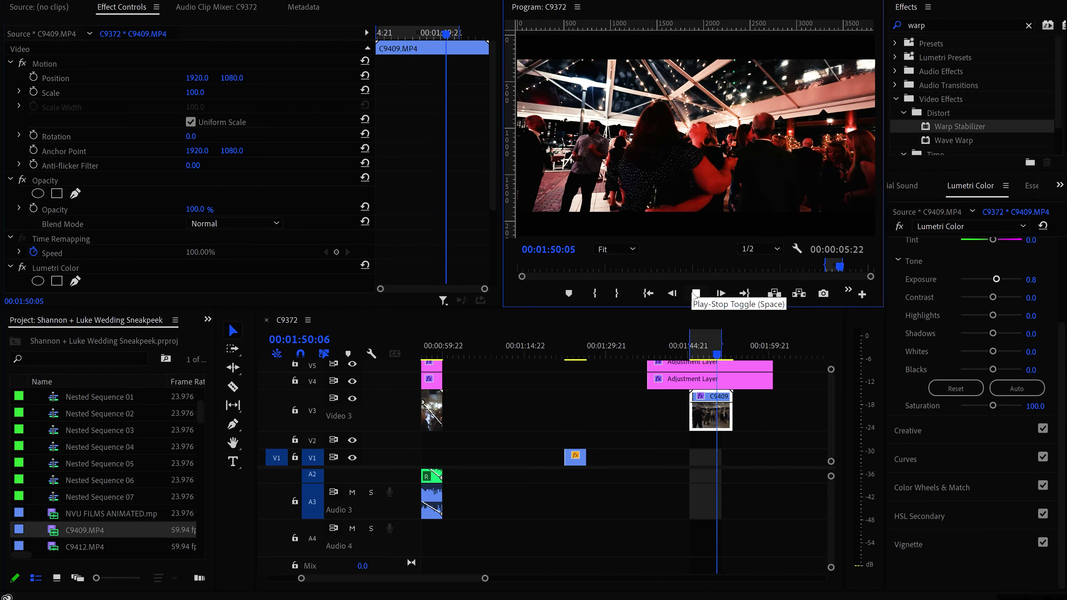
{"action": "left_click", "coordinate": [695, 294]}
Step: Switch to File Explorer and place C9411 from the 02 Sony a7SIII folder on the Video 3 track over the C9409 clip
{"action": "key", "text": "alt+Tab"}
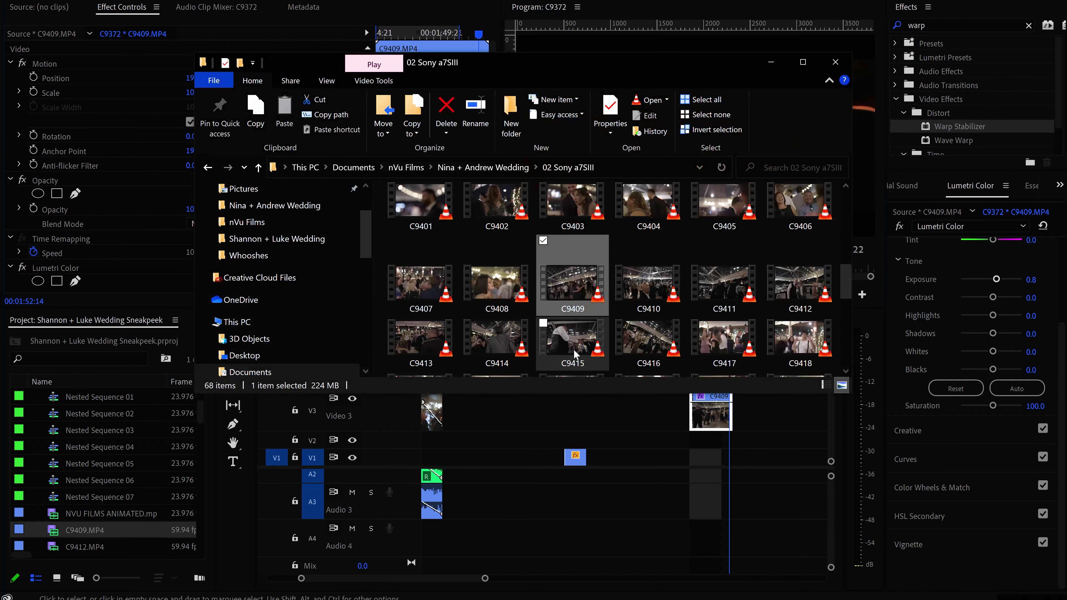
{"action": "mouse_move", "coordinate": [637, 294]}
{"action": "left_mouse_down"}
{"action": "mouse_move", "coordinate": [666, 299]}
{"action": "mouse_move", "coordinate": [654, 293]}
{"action": "left_mouse_up"}
{"action": "left_click_drag", "start_coordinate": [729, 296], "coordinate": [639, 421]}
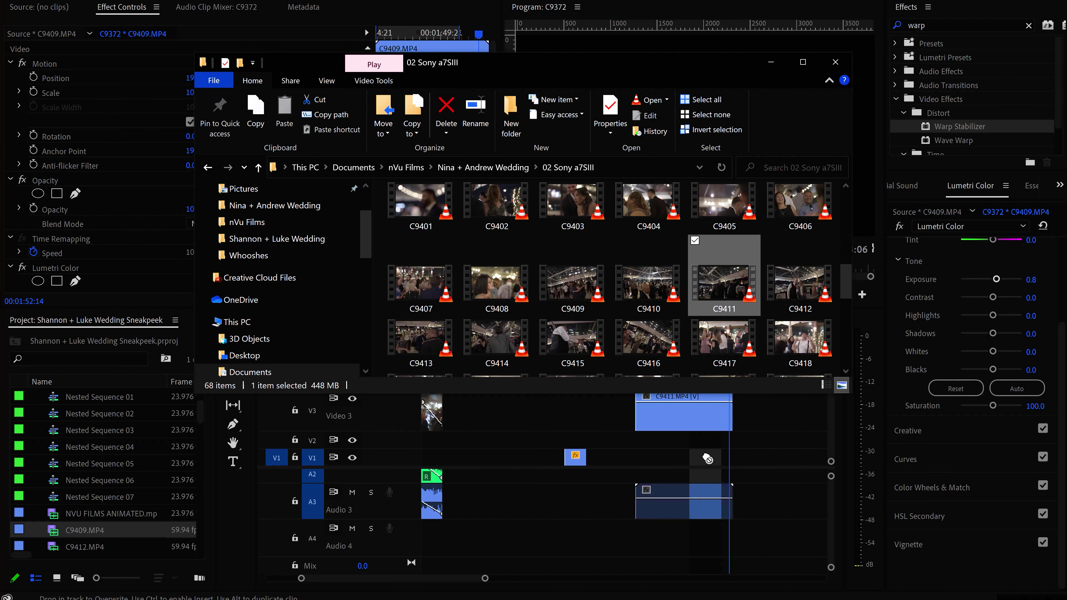
Step: Preview the C9411 clip, raise its exposure to 1.2 in Lumetri Color, and play it through to 00:01:51:08
{"action": "mouse_move", "coordinate": [670, 352]}
{"action": "left_mouse_down"}
{"action": "mouse_move", "coordinate": [693, 345]}
{"action": "mouse_move", "coordinate": [657, 354]}
{"action": "left_mouse_up"}
{"action": "key", "text": "space"}
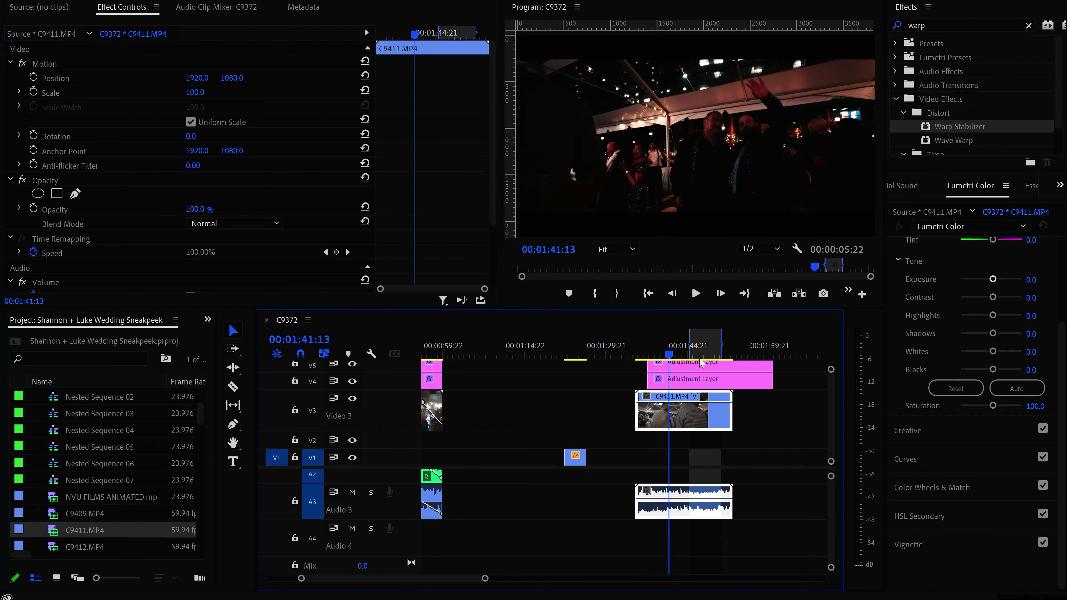
{"action": "left_click_drag", "start_coordinate": [993, 279], "coordinate": [999, 280]}
{"action": "left_click", "coordinate": [697, 294]}
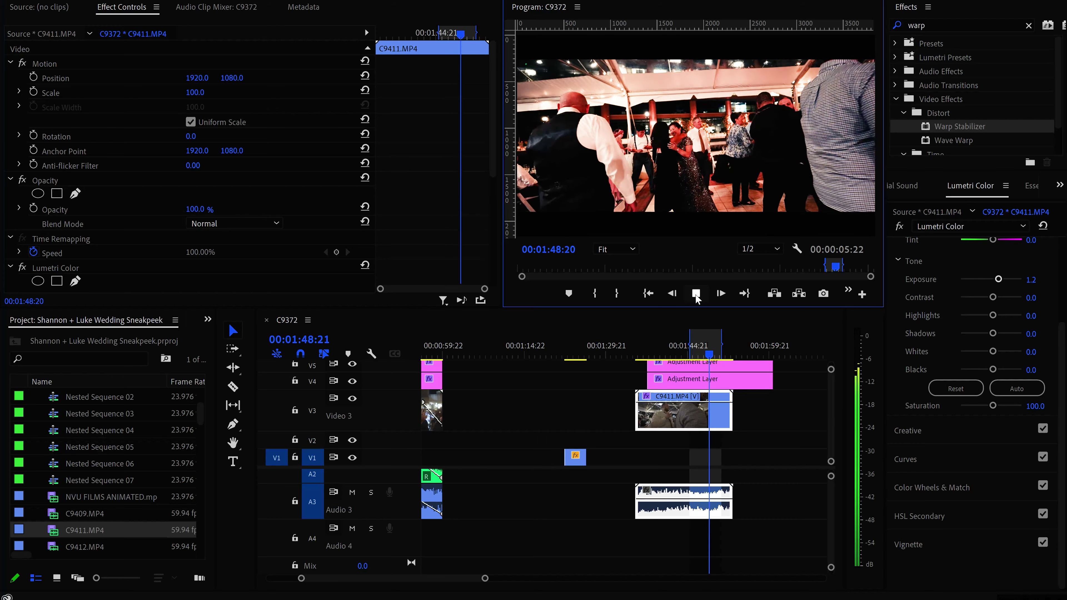
{"action": "left_click", "coordinate": [697, 294]}
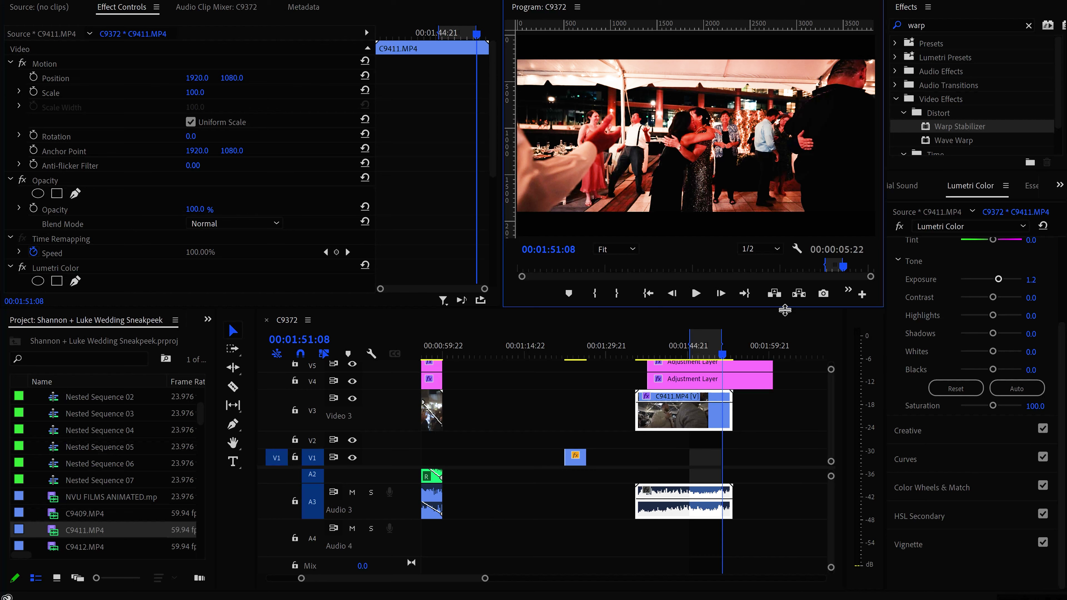